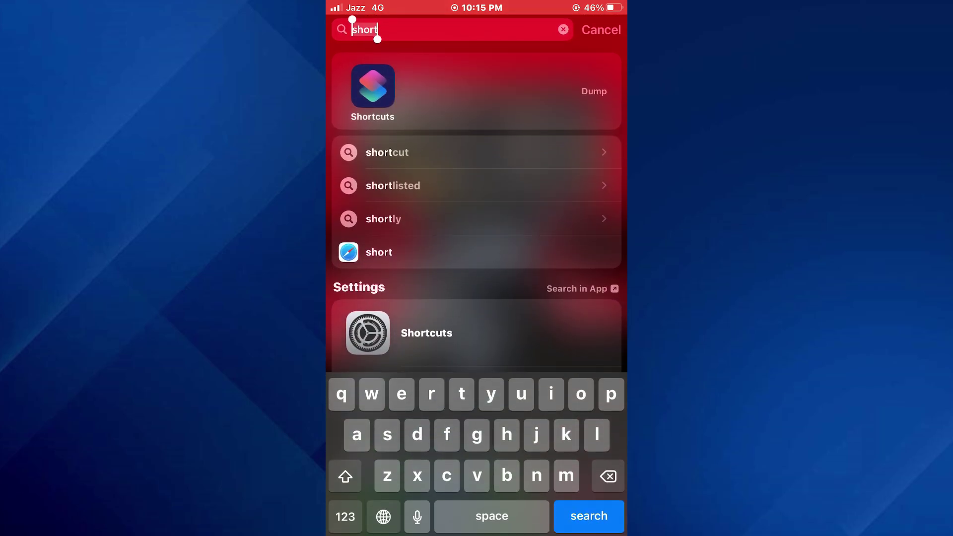
# - Launch the Shortcuts app from the Spotlight results for 'short'
pyautogui.click(372, 85)
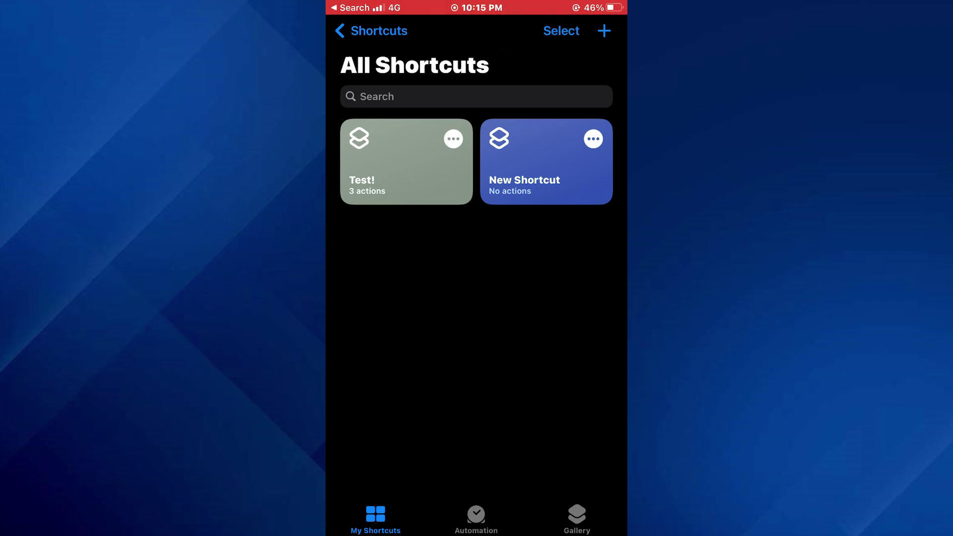
# - Create a new shortcut starting with a Select Photos action set to Select Multiple
pyautogui.click(604, 31)
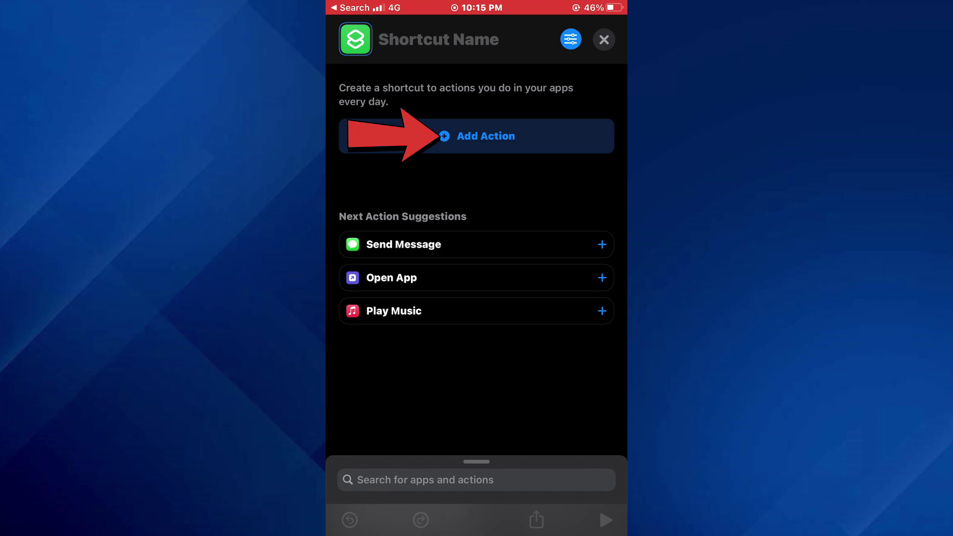
pyautogui.click(485, 135)
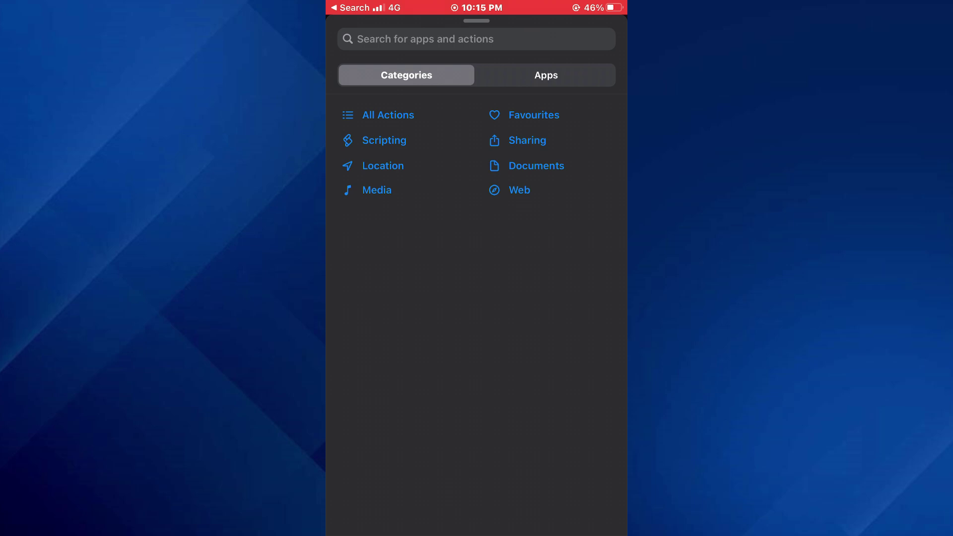
pyautogui.click(476, 38)
pyautogui.write('Select photos')
pyautogui.click(409, 179)
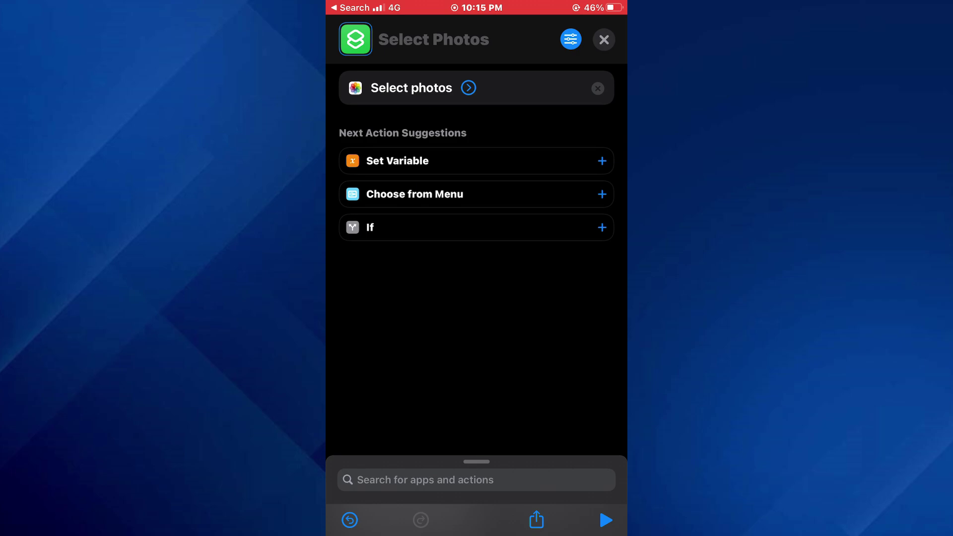
pyautogui.click(468, 88)
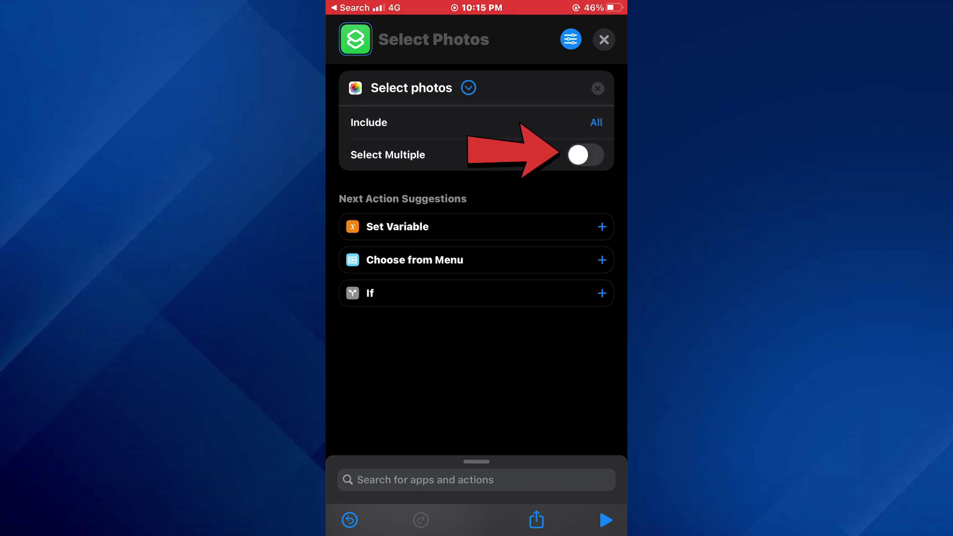
pyautogui.click(585, 154)
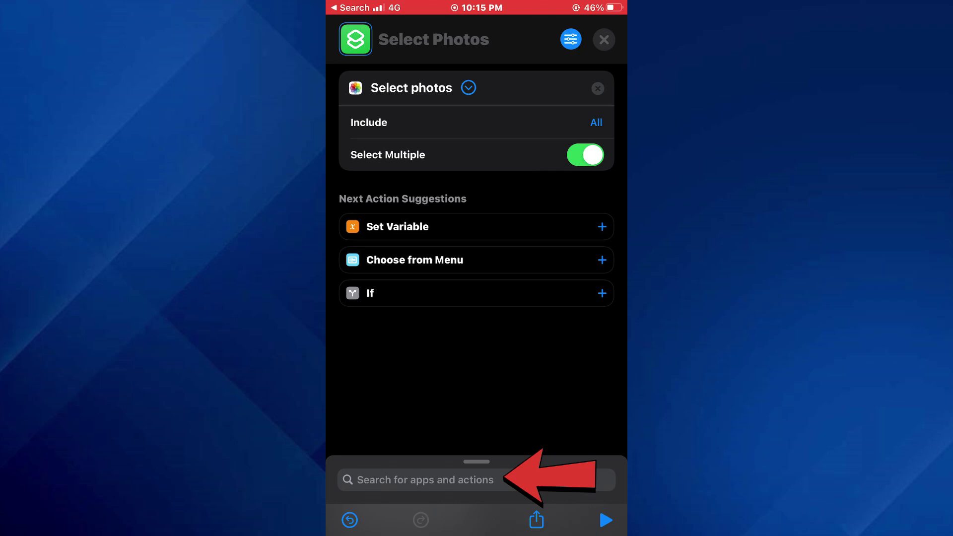
# - Add Combine Images and Save to Photo Album actions, and name the shortcut 'Collage Maker'
pyautogui.click(425, 479)
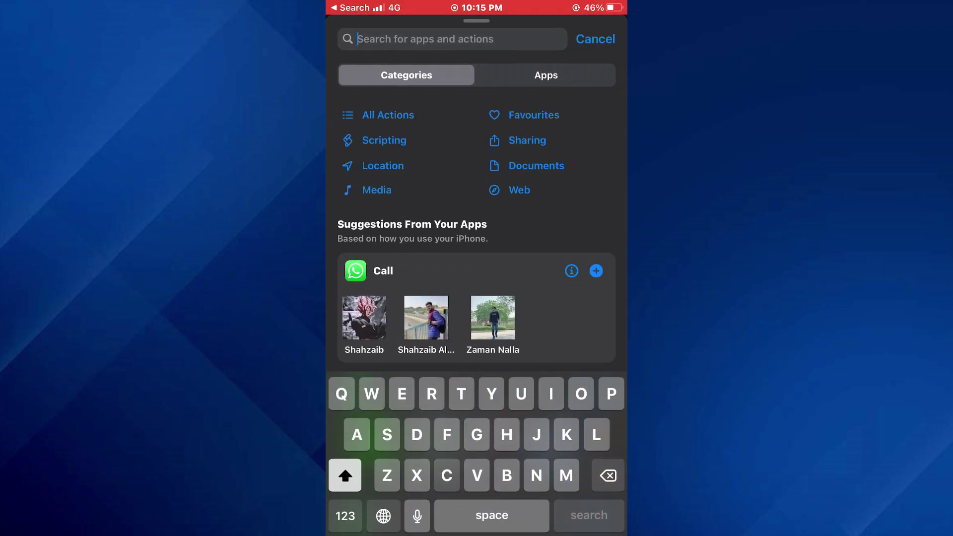
pyautogui.write('Combine')
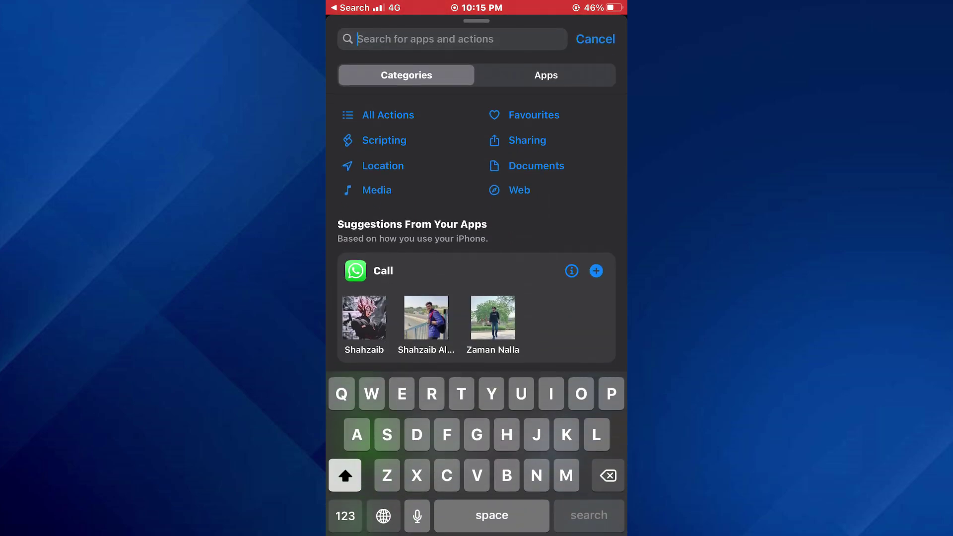
pyautogui.write('Save')
pyautogui.scroll(-5, 476, 269)
pyautogui.moveTo(476, 23); pyautogui.dragTo(476, 477)
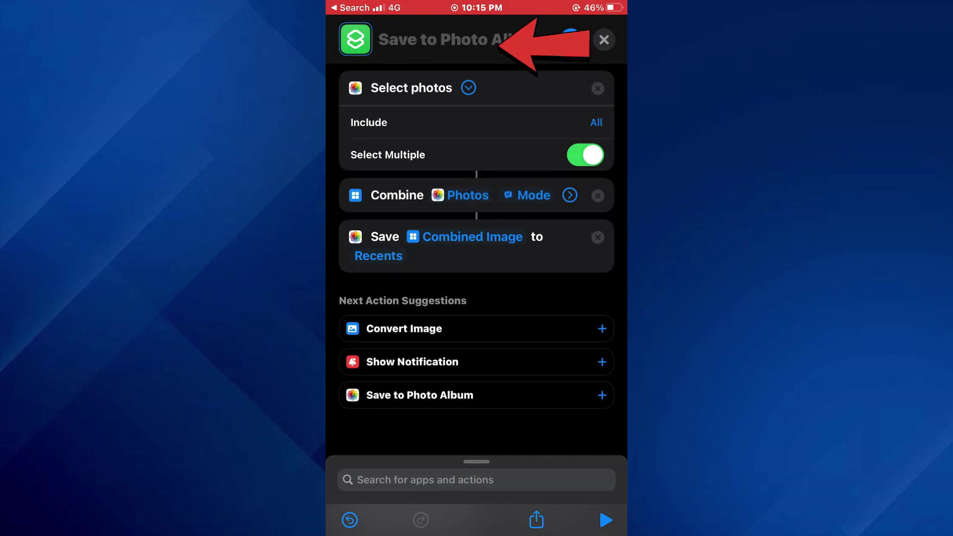
pyautogui.click(454, 39)
pyautogui.write('Collage Maker')
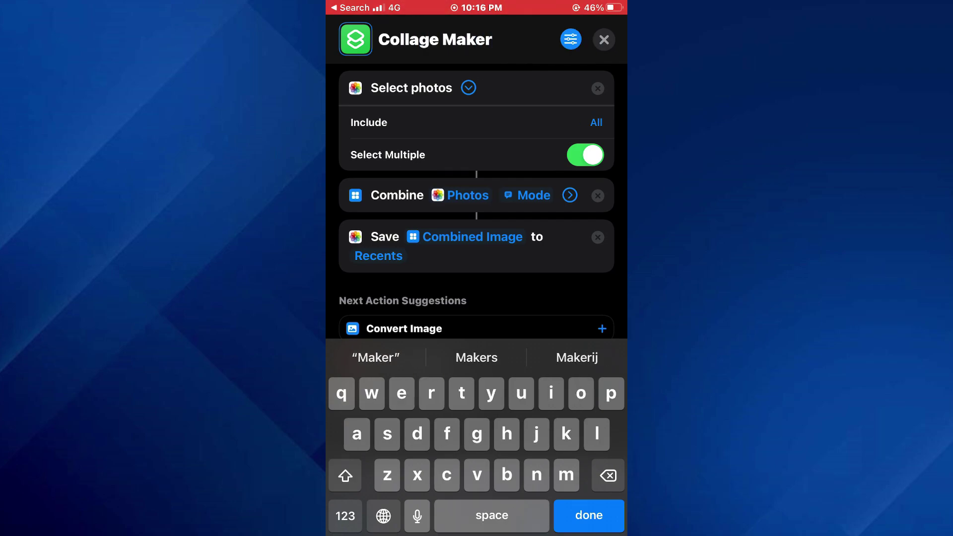
pyautogui.press('Return')
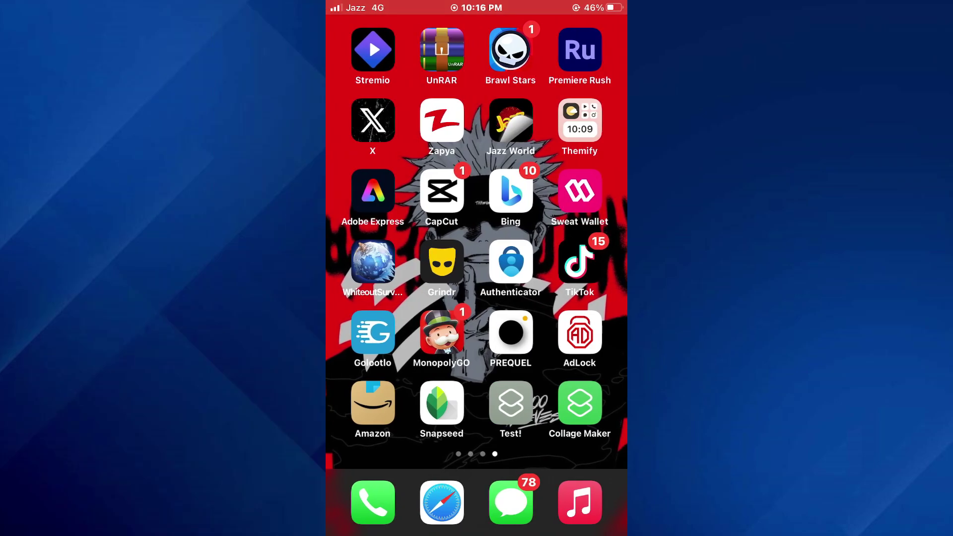
# - Pick four photos for Collage Maker and choose a layout mode for combining them
pyautogui.click(375, 140)
pyautogui.click(374, 238)
pyautogui.click(577, 341)
pyautogui.click(578, 443)
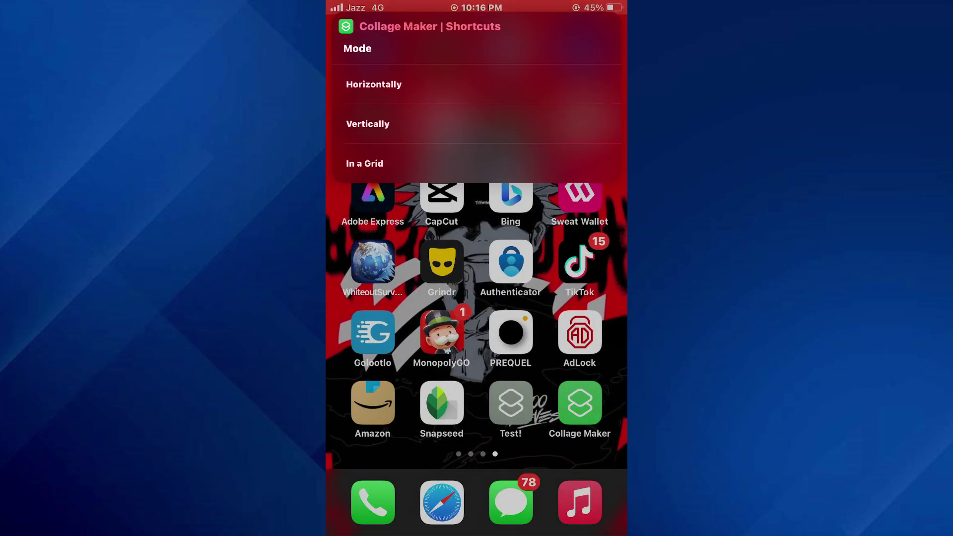
pyautogui.click(364, 163)
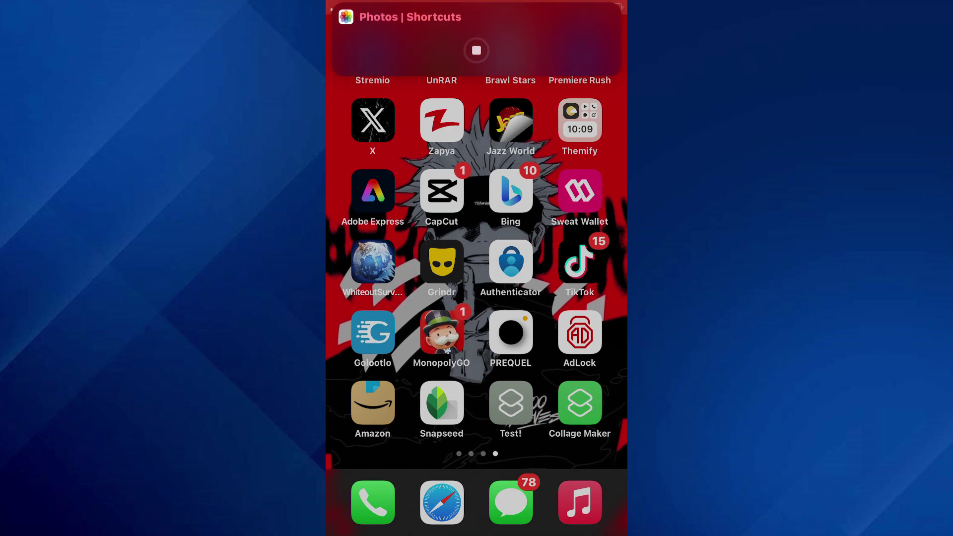